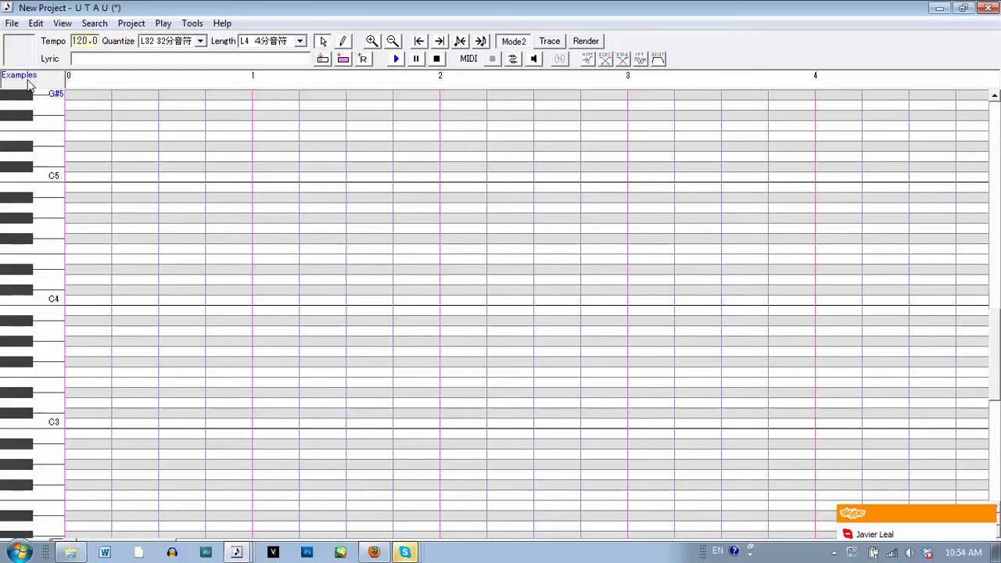
In Project Properties, point the Voice Bank at the voice\Examples folder and apply.
left_click(131, 24)
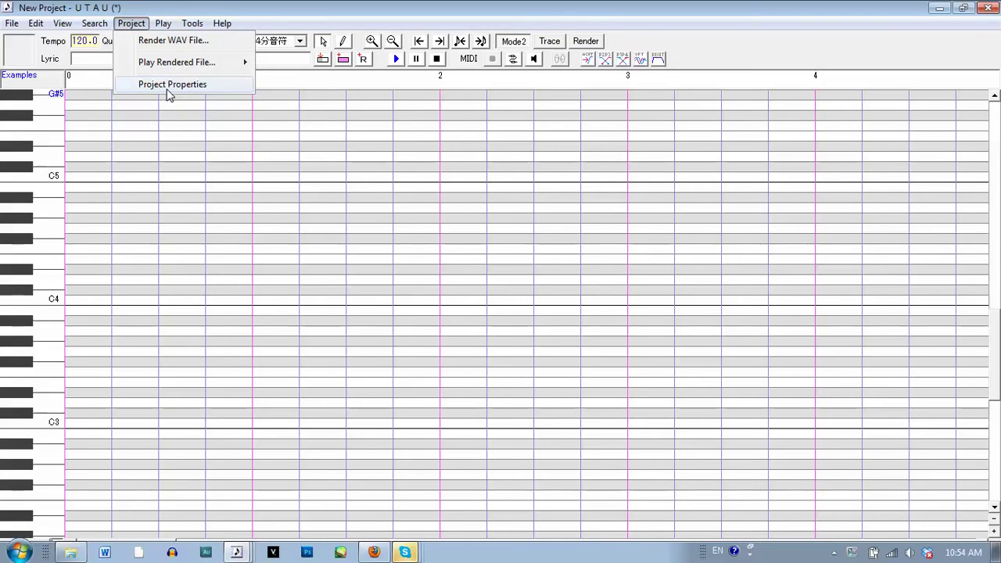
left_click(168, 90)
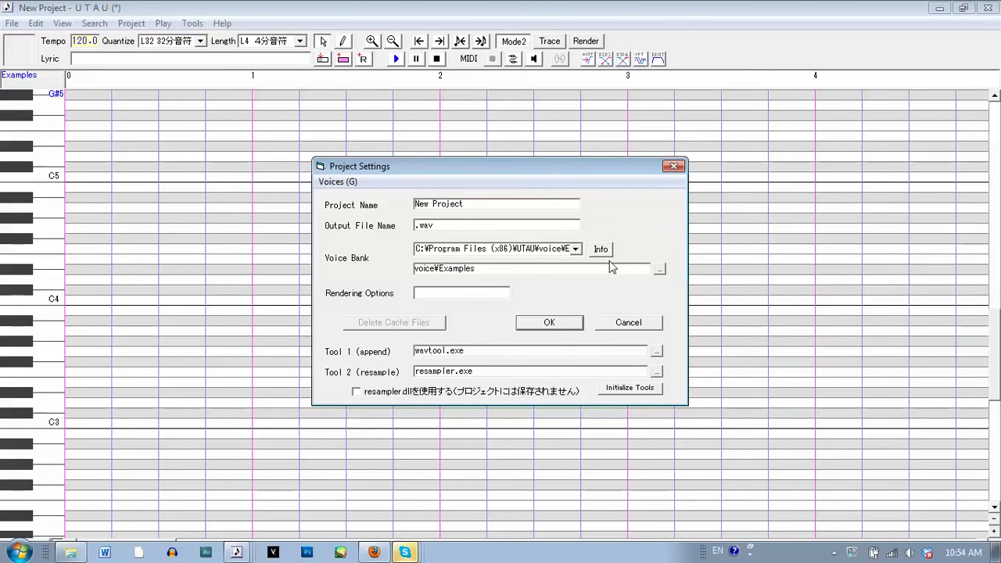
left_click(659, 272)
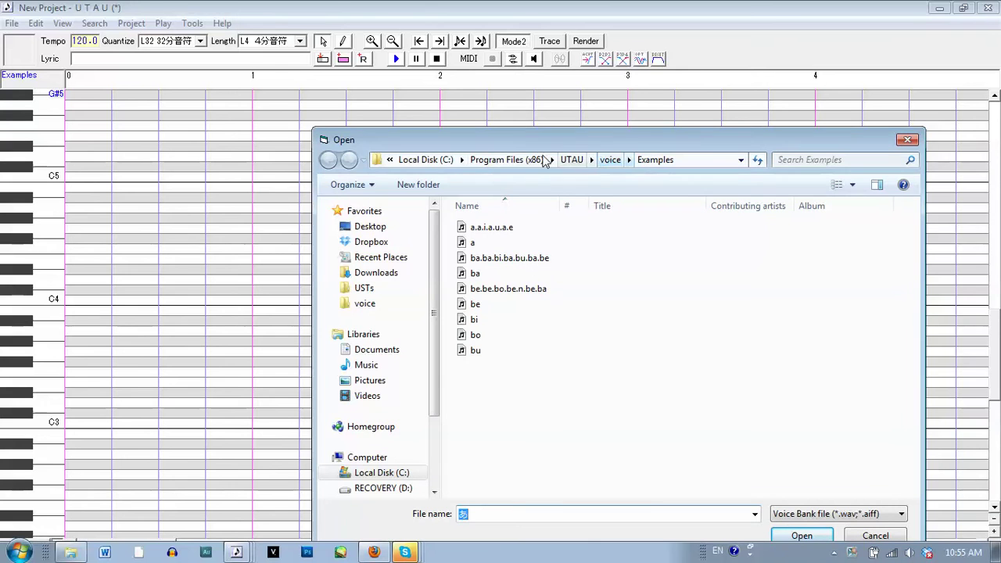
left_click(611, 160)
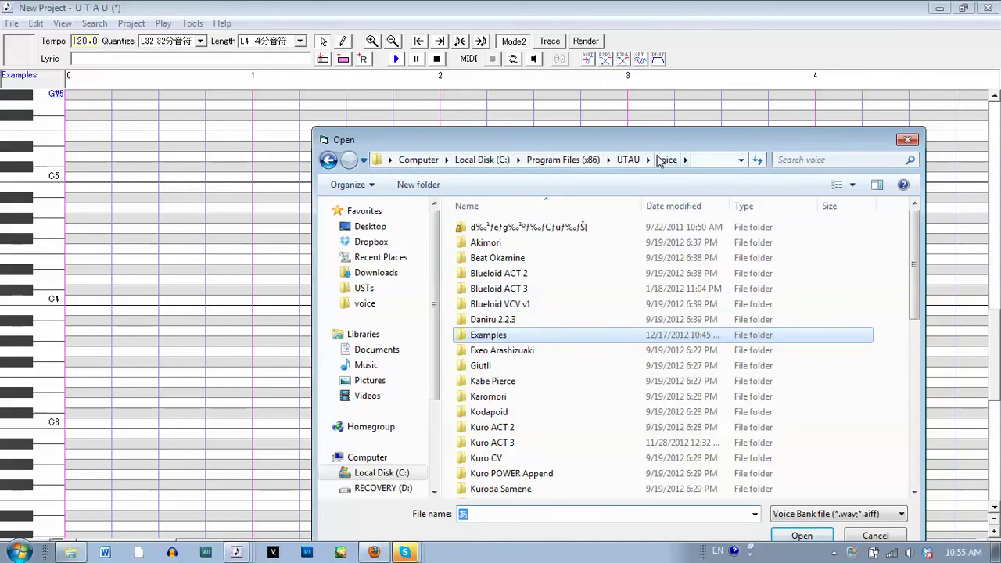
double_click(500, 337)
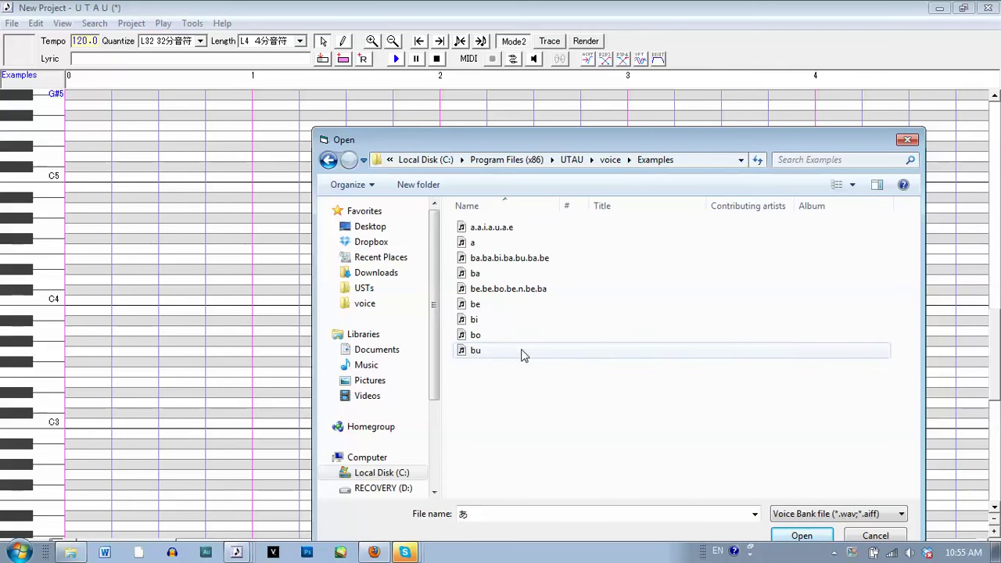
left_click(823, 532)
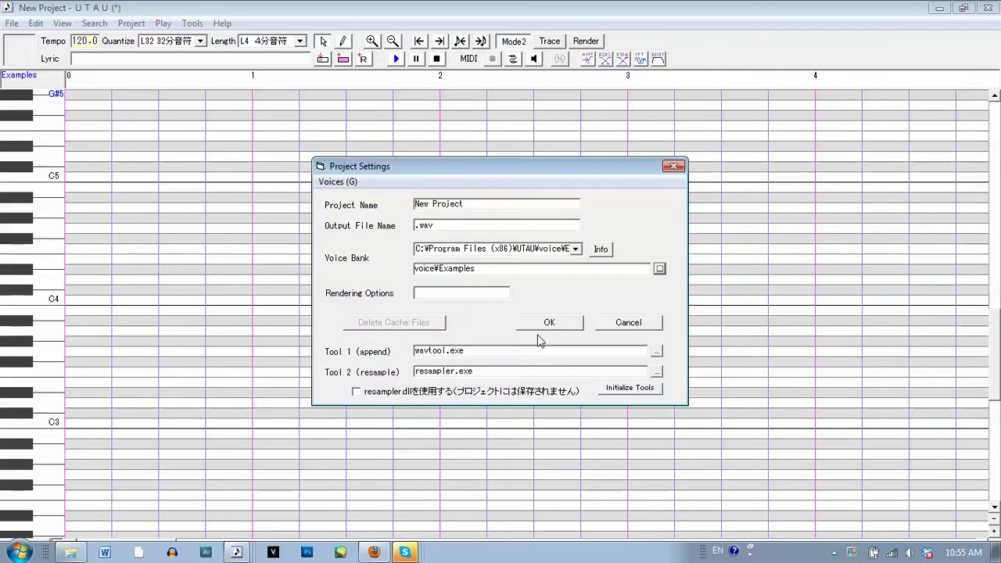
left_click(546, 325)
Open the Examples oto configuration and review the a.wav and ba.wav entries, ending on a.wav's 181 ms offset.
left_click(191, 23)
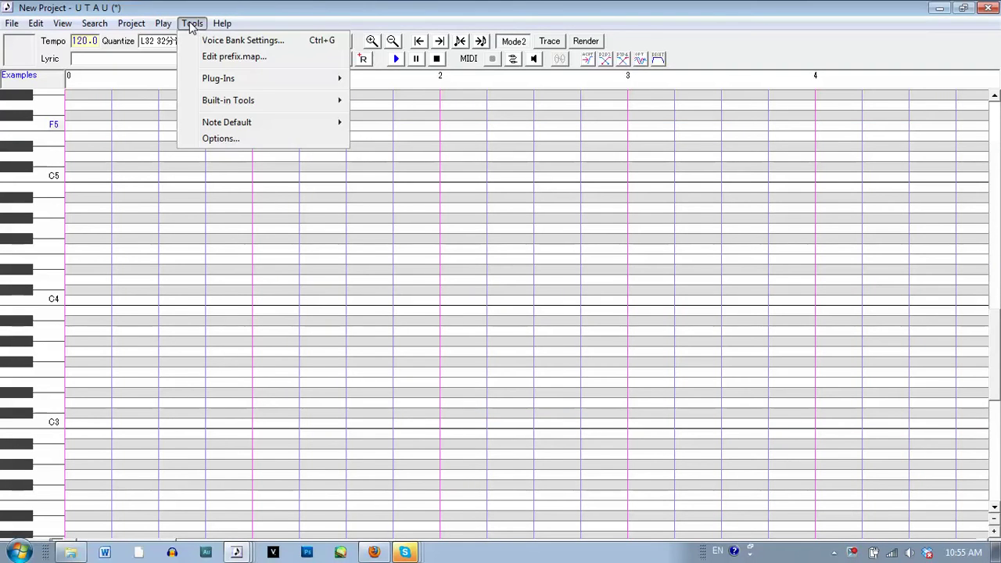
left_click(254, 43)
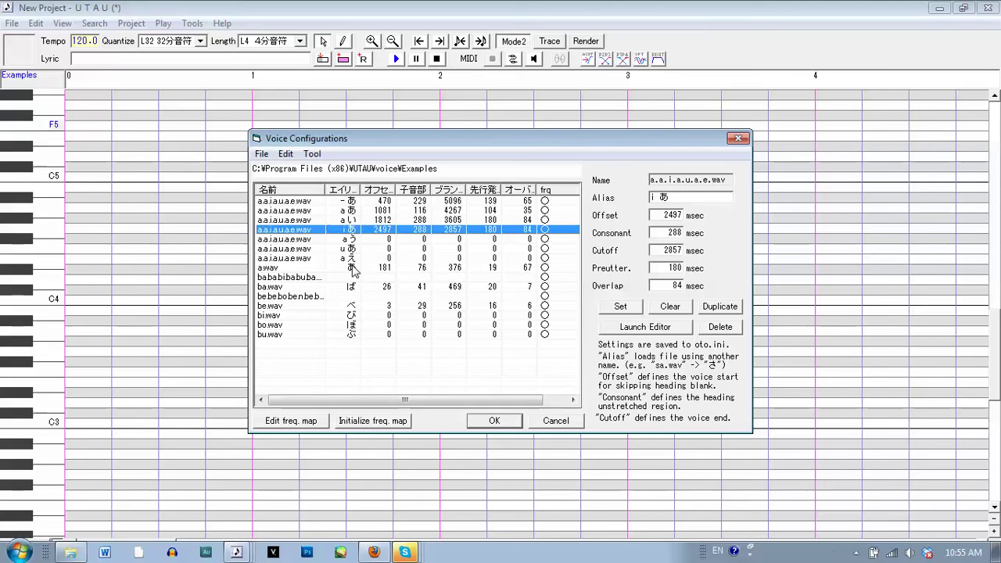
left_click(353, 268)
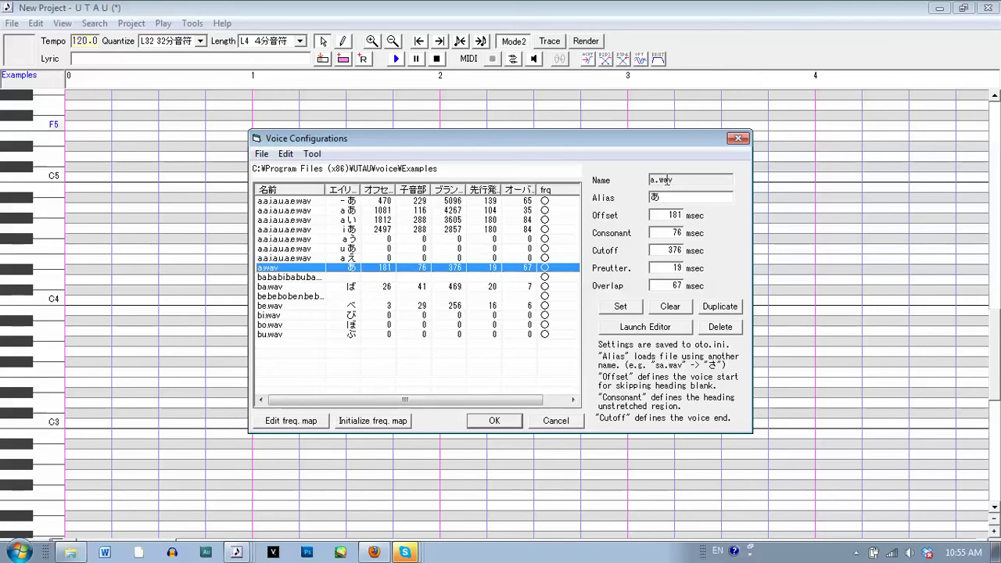
left_click(354, 287)
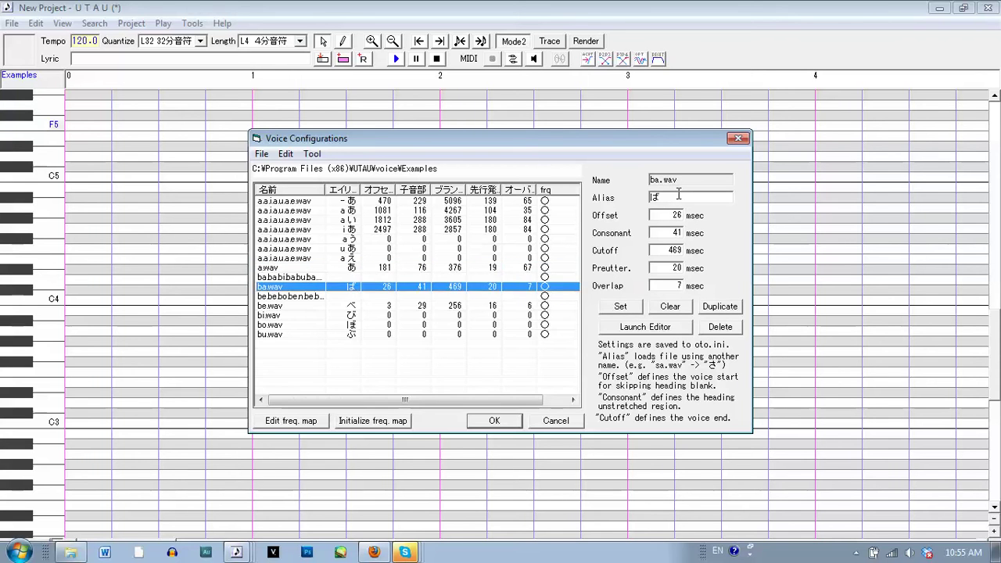
left_click(674, 197)
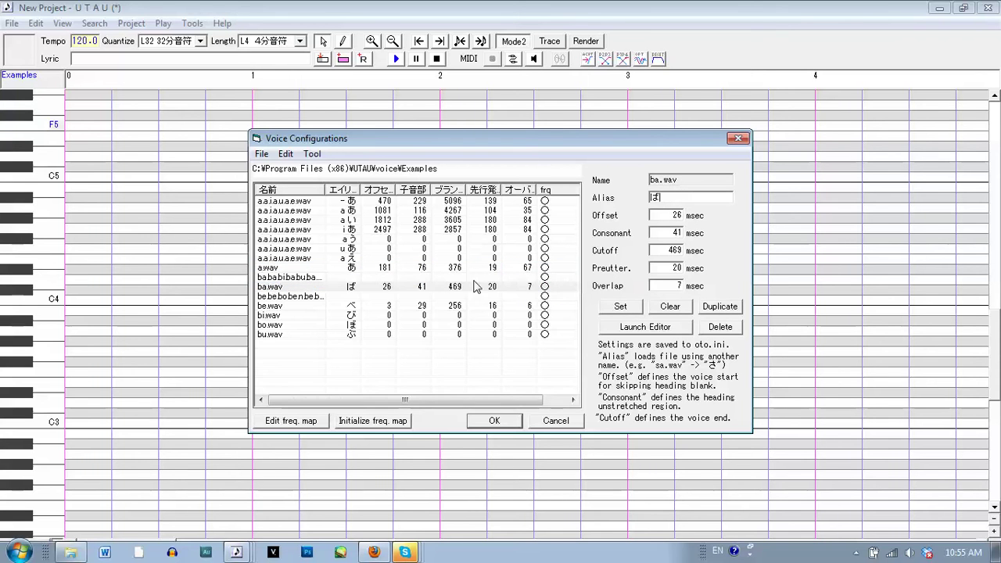
left_click(423, 269)
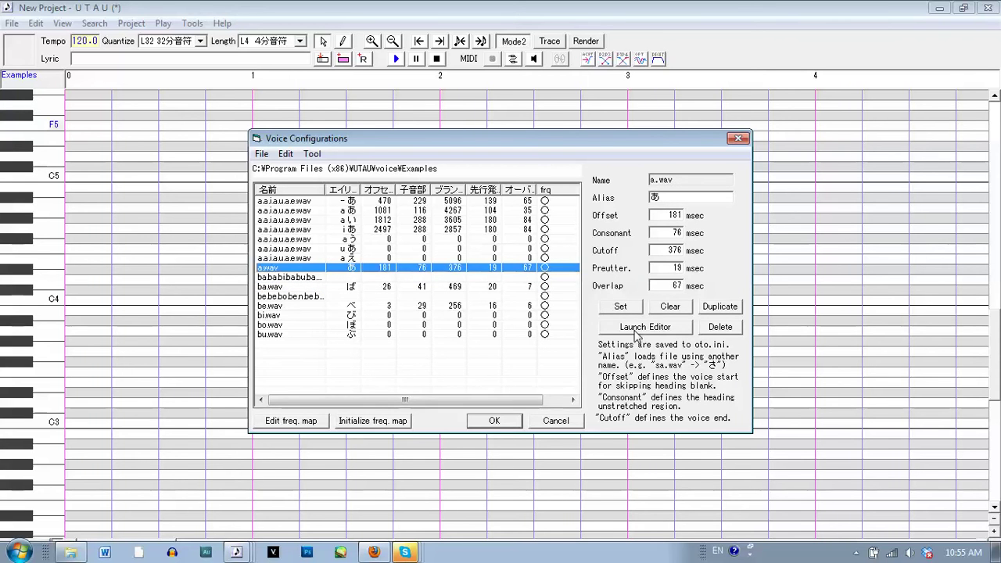
left_click(635, 329)
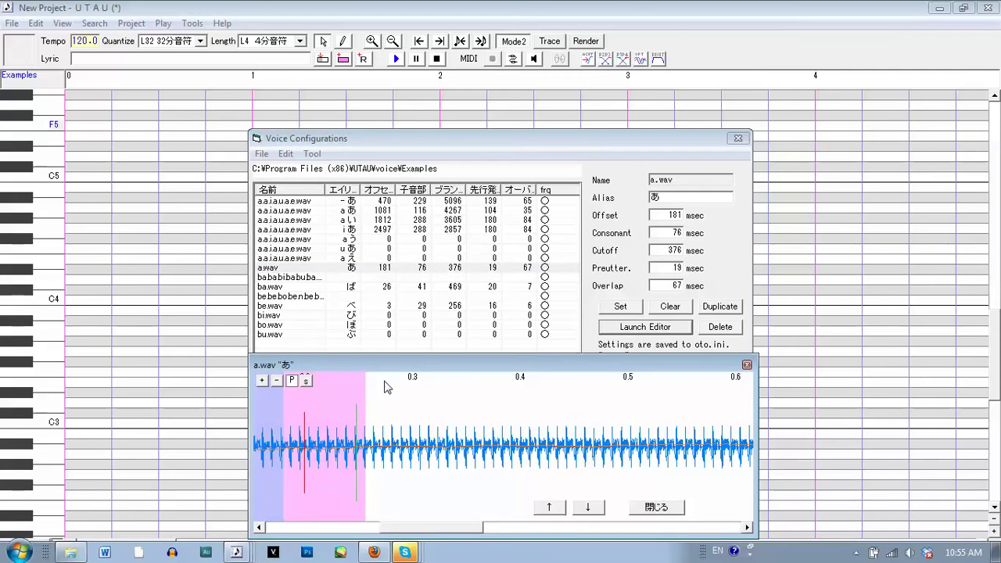
left_click_drag(401, 368, 400, 193)
left_click_drag(250, 235, 1, 235)
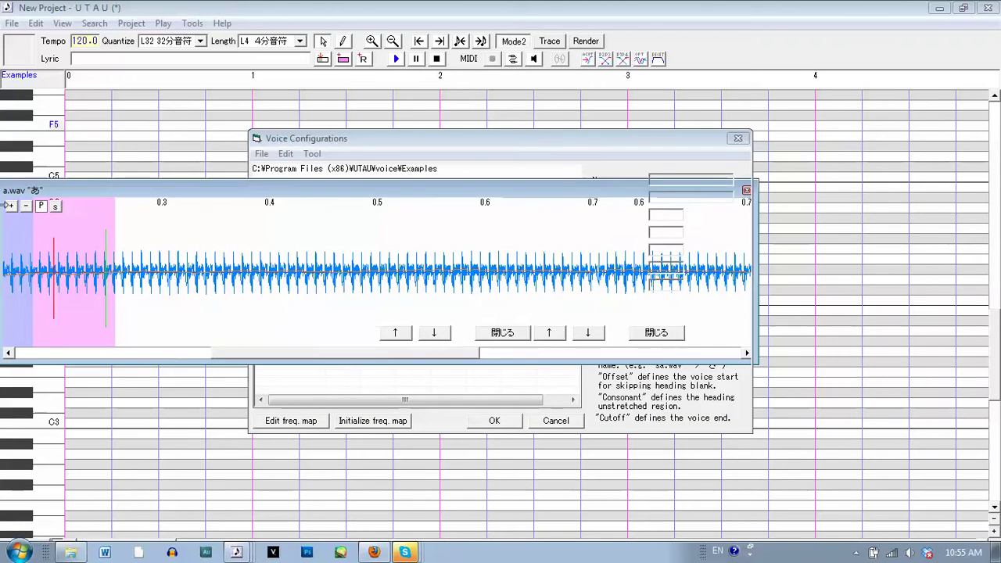
left_click_drag(763, 234, 992, 245)
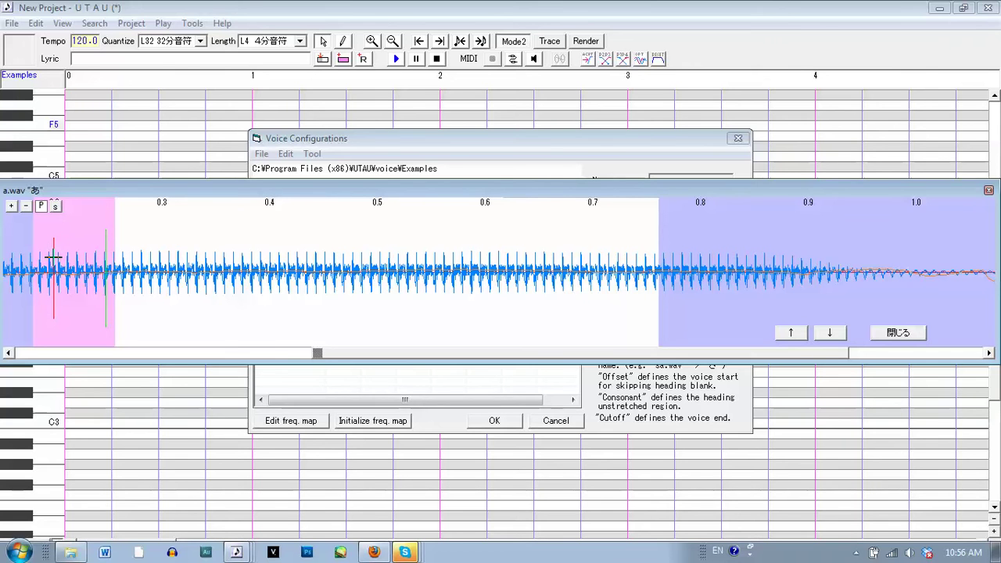
mouse_move(52, 255)
left_click_drag(357, 362, 152, 313)
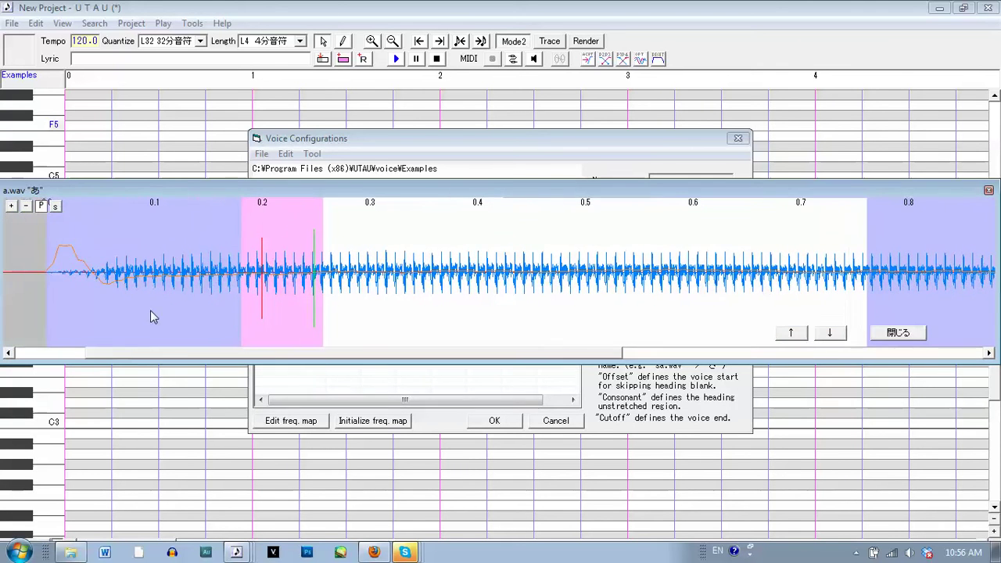
left_click_drag(131, 354, 323, 353)
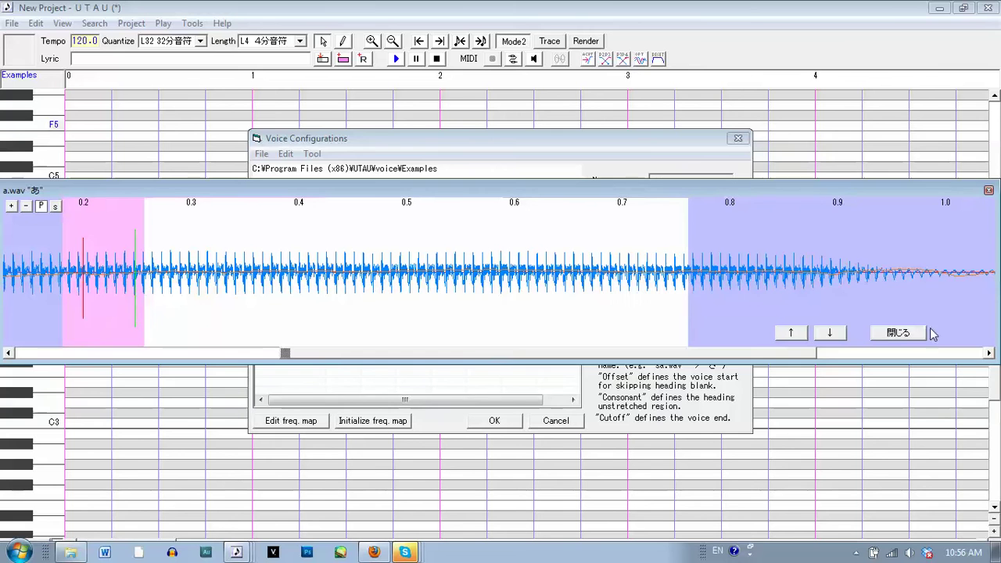
left_click(894, 336)
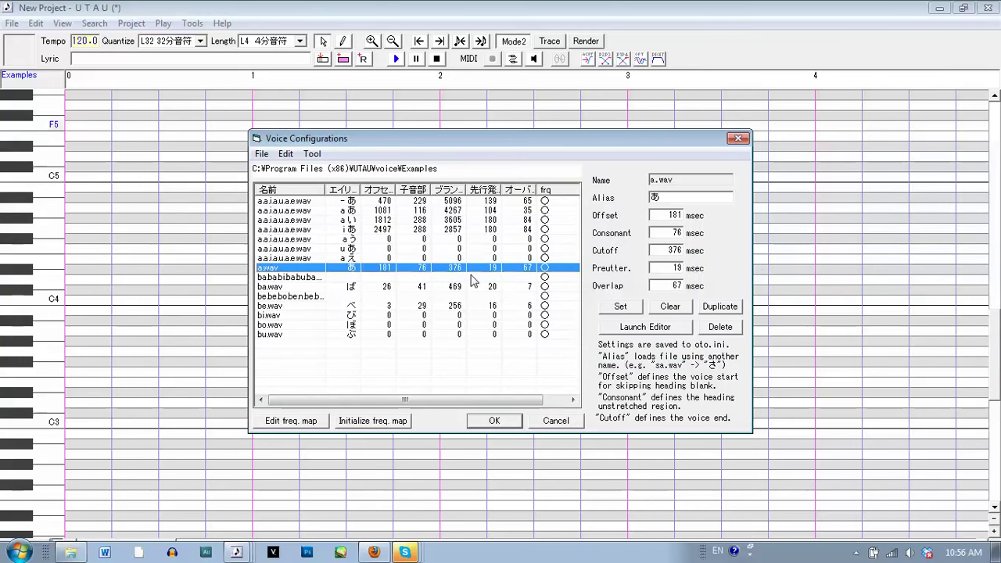
Open ba.wav's waveform editor, stretch it full-width, and toggle the spectrogram view on and off.
left_click(325, 287)
left_click(603, 330)
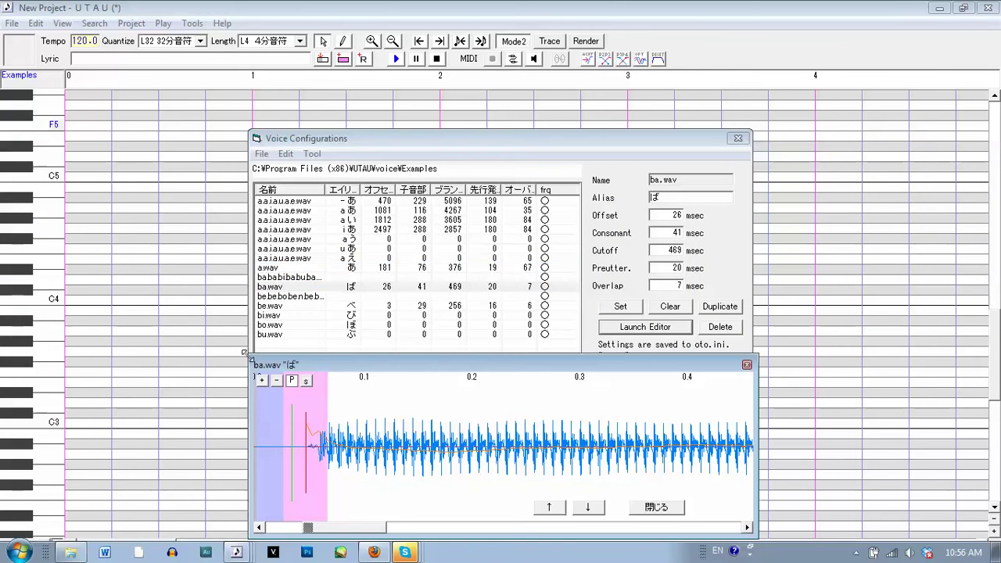
left_click_drag(377, 365, 370, 234)
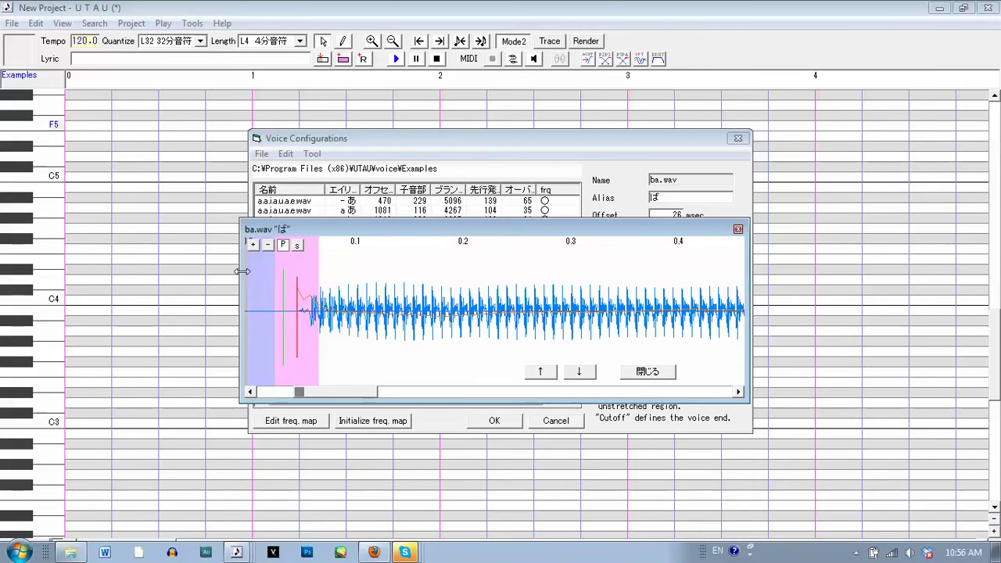
left_click_drag(242, 273, 2, 270)
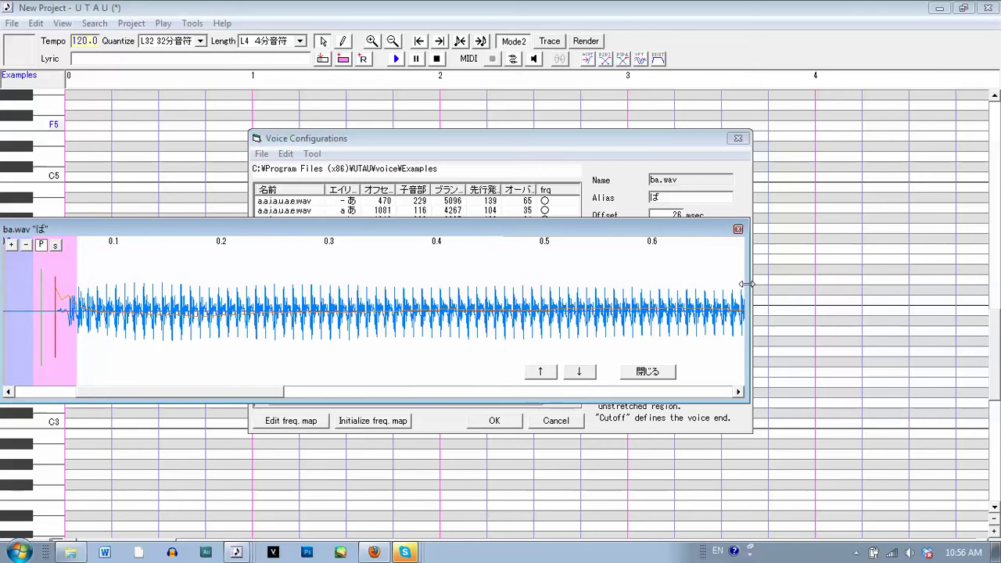
left_click_drag(747, 284, 1000, 284)
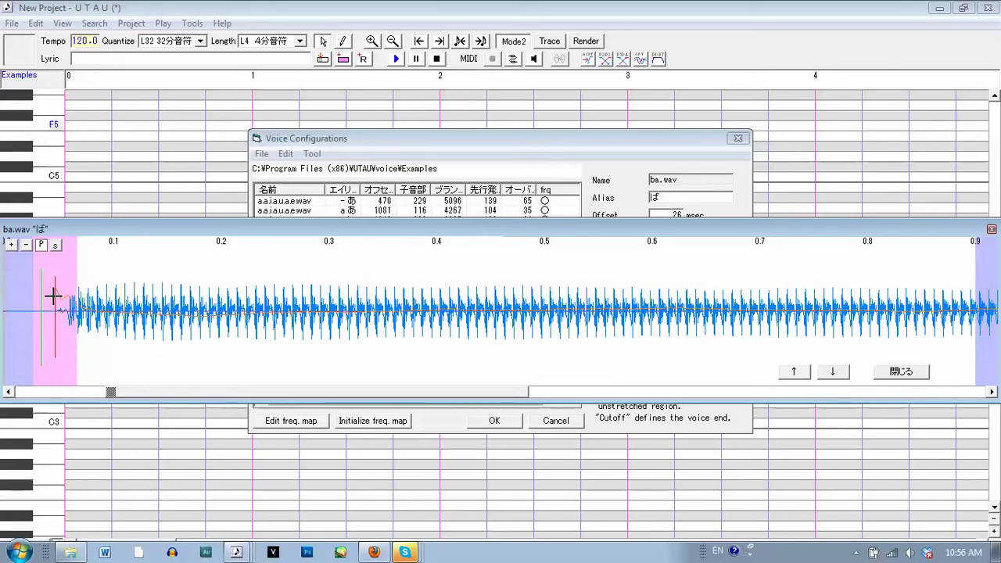
left_click(55, 246)
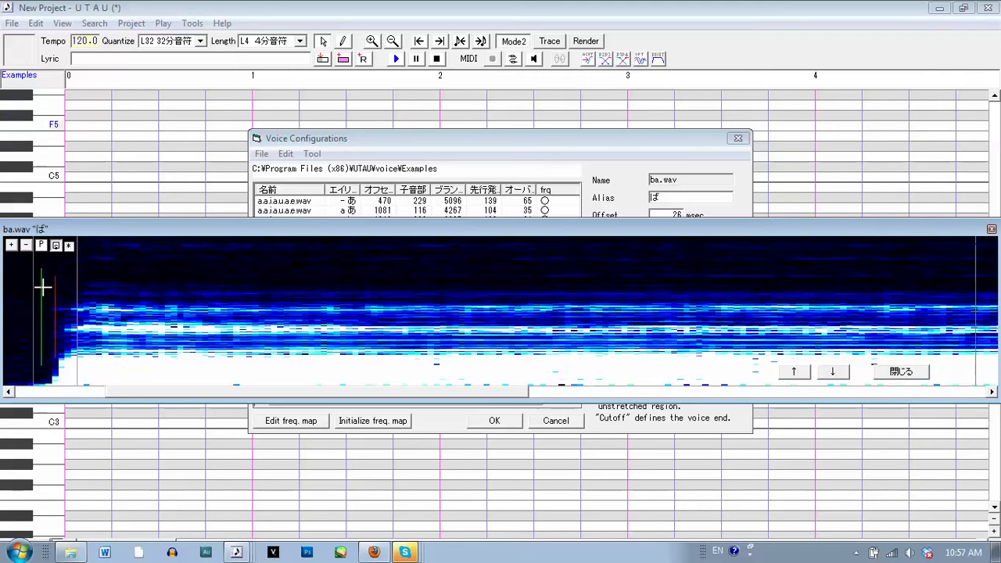
left_click(57, 247)
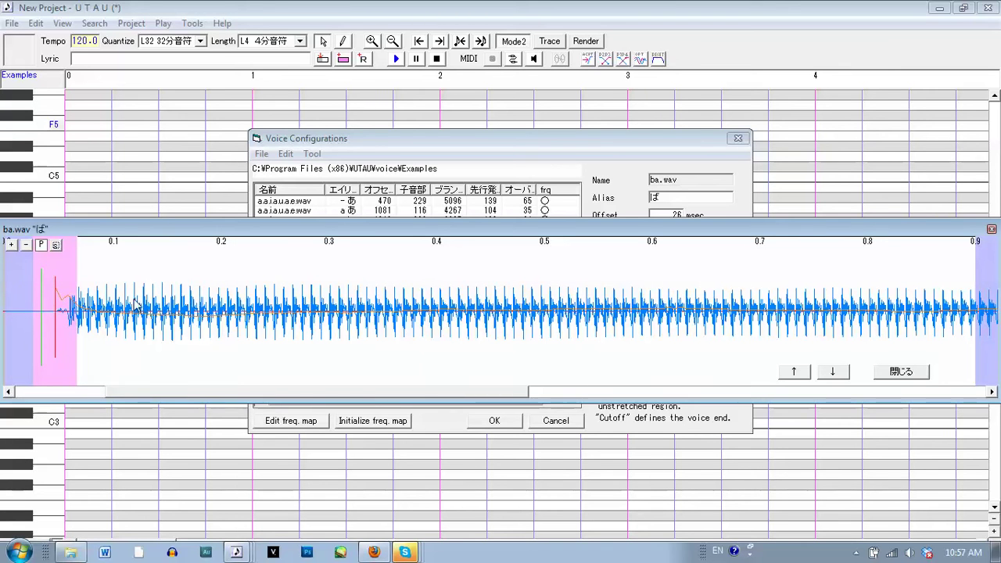
Step through be.wav to bi.wav and extend bi.wav's consonant region to 67 ms.
left_click(833, 372)
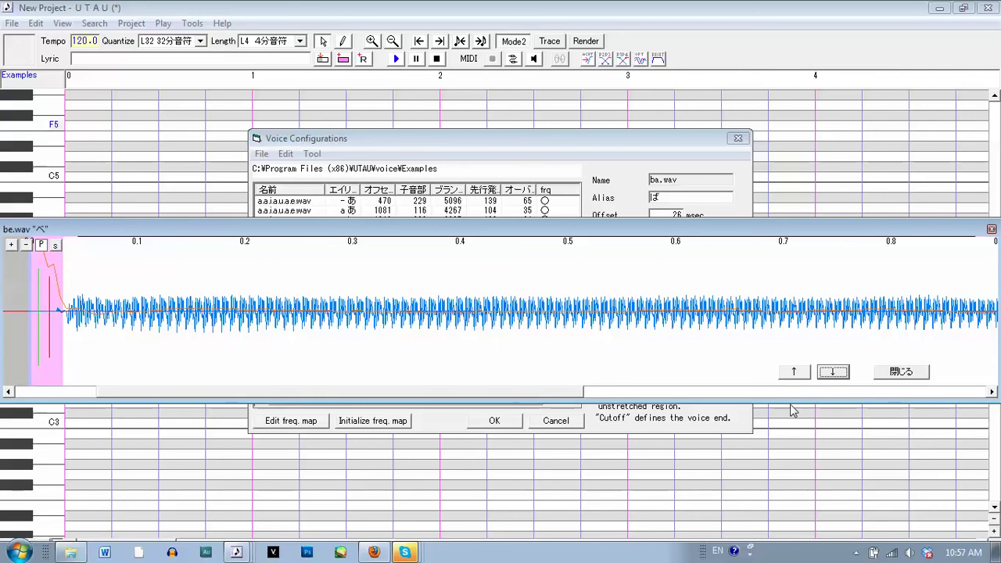
left_click(818, 373)
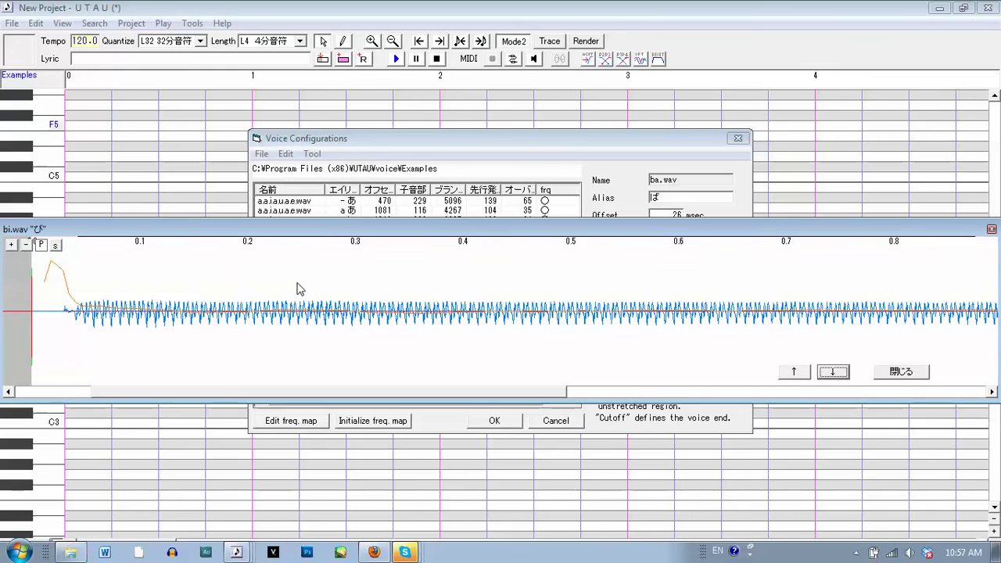
left_click_drag(28, 254, 101, 255)
left_click(56, 246)
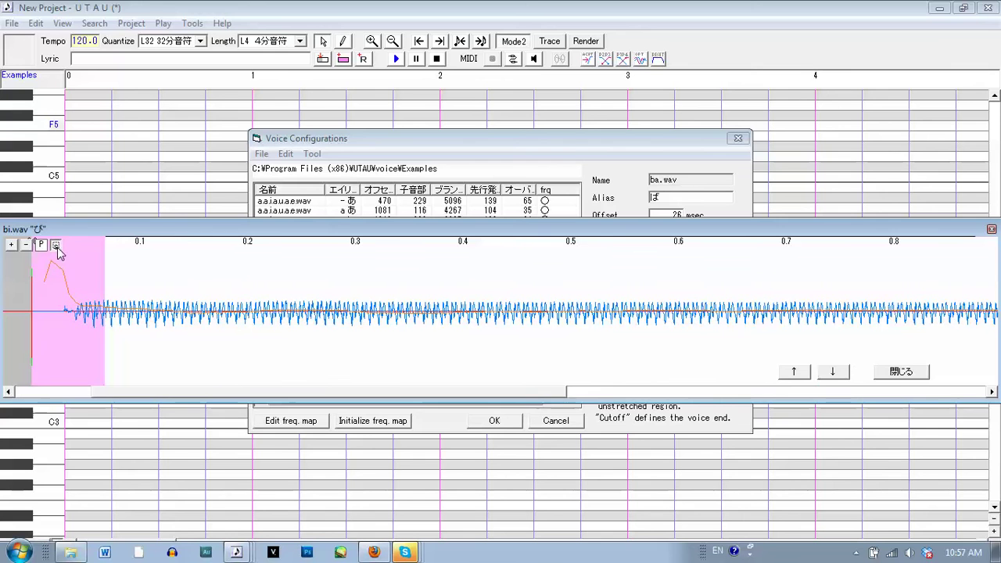
left_click(42, 246)
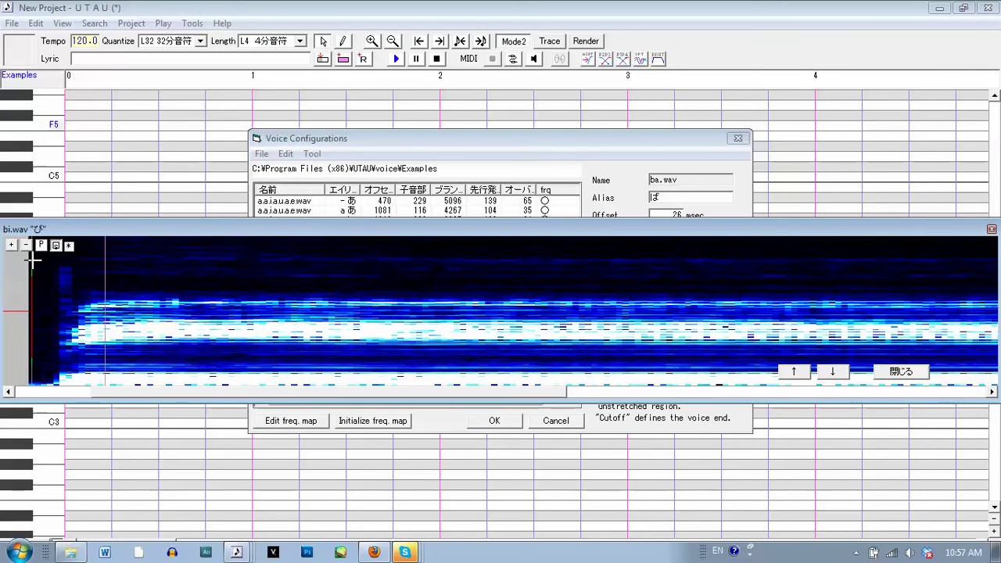
Set bi.wav's left blank to 20 ms, with preutterance and overlap near the sound's start.
left_click_drag(33, 263, 57, 290)
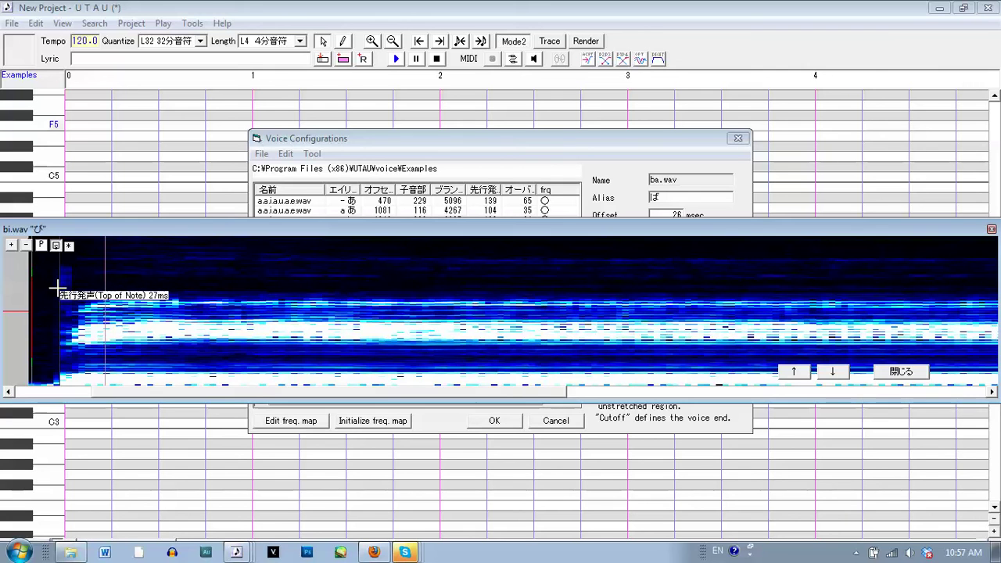
left_click_drag(57, 287, 43, 299)
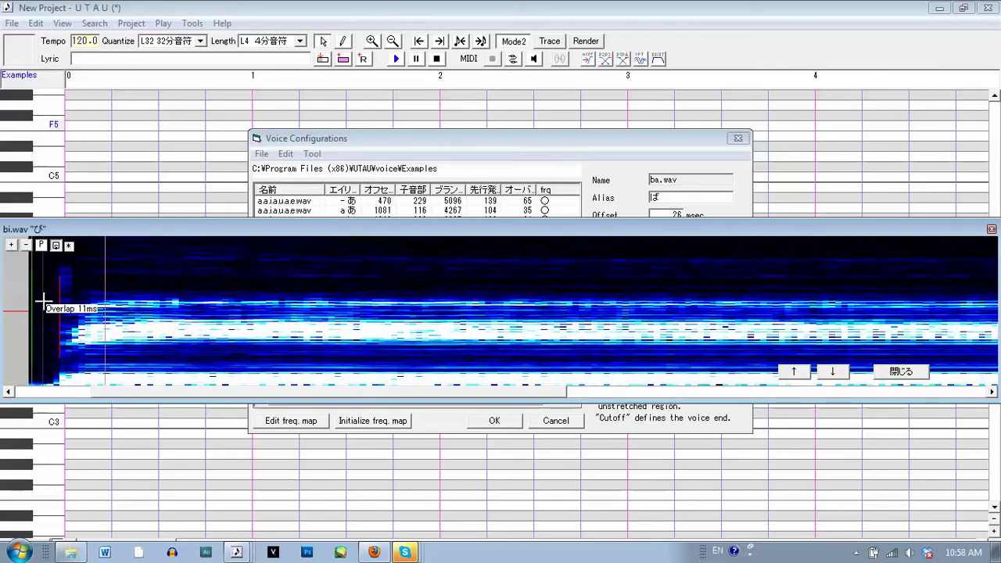
left_click_drag(64, 248, 63, 249)
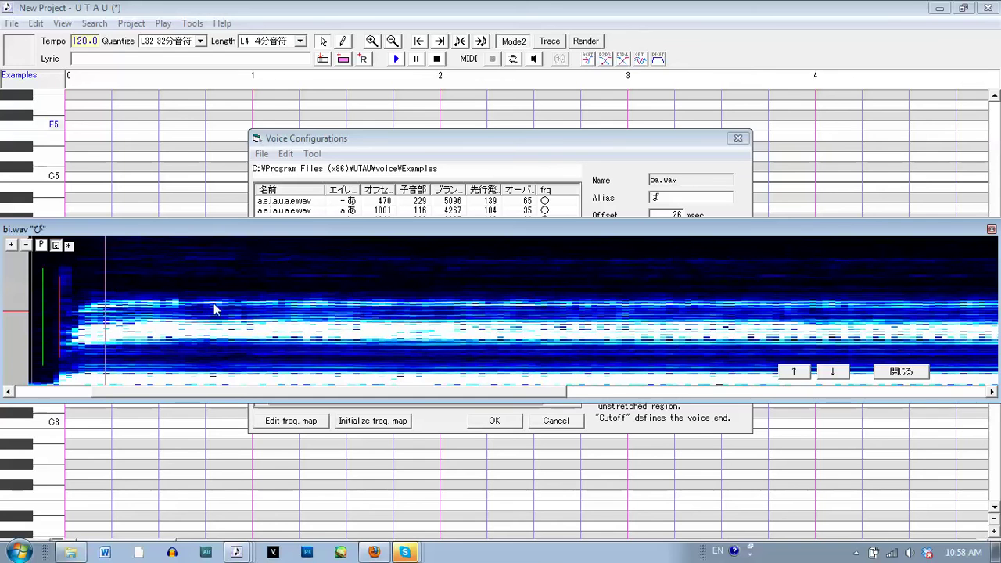
left_click(58, 246)
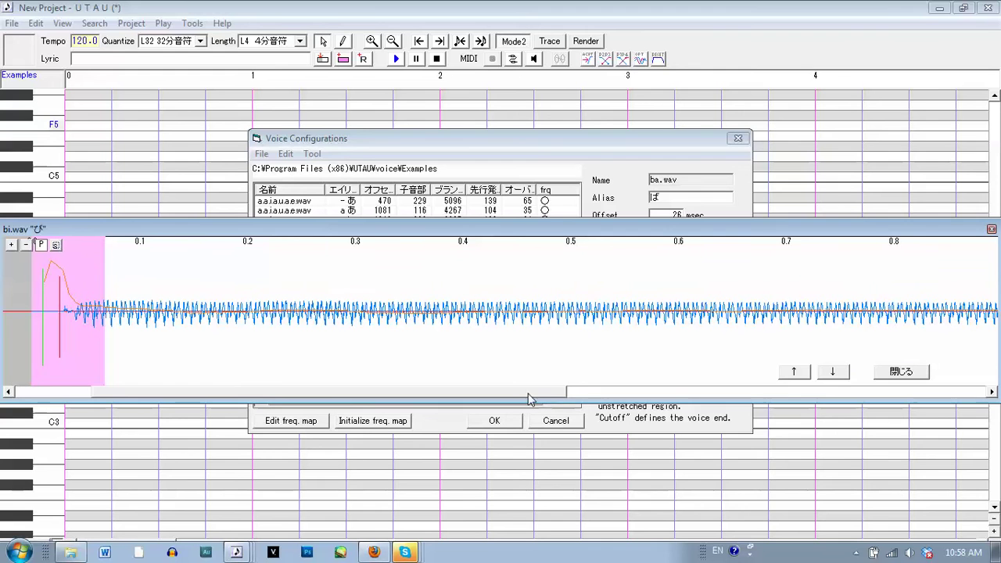
Set bi.wav's end of usable sound at 652 ms and confirm the voice configuration.
left_click_drag(533, 395, 953, 391)
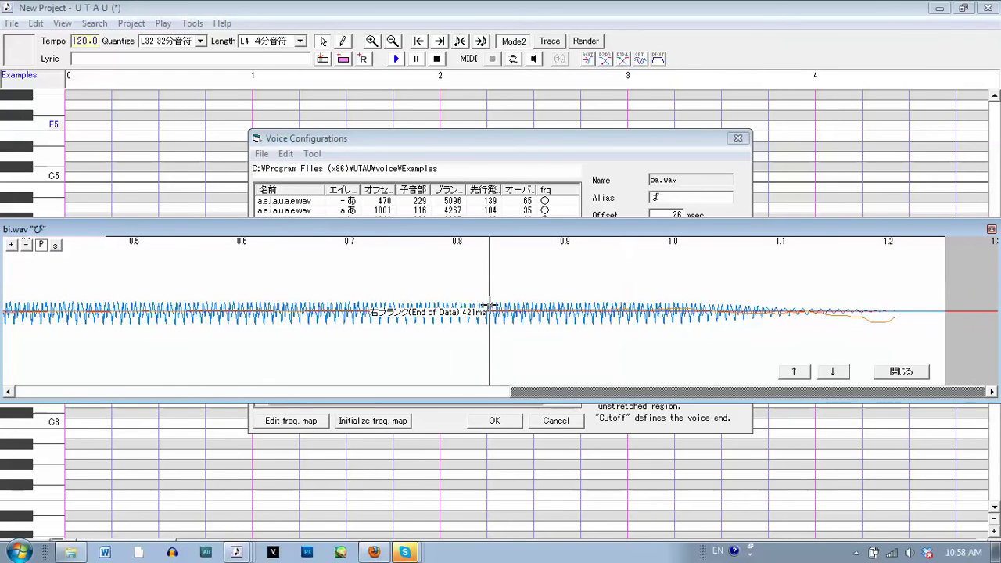
left_click(241, 280)
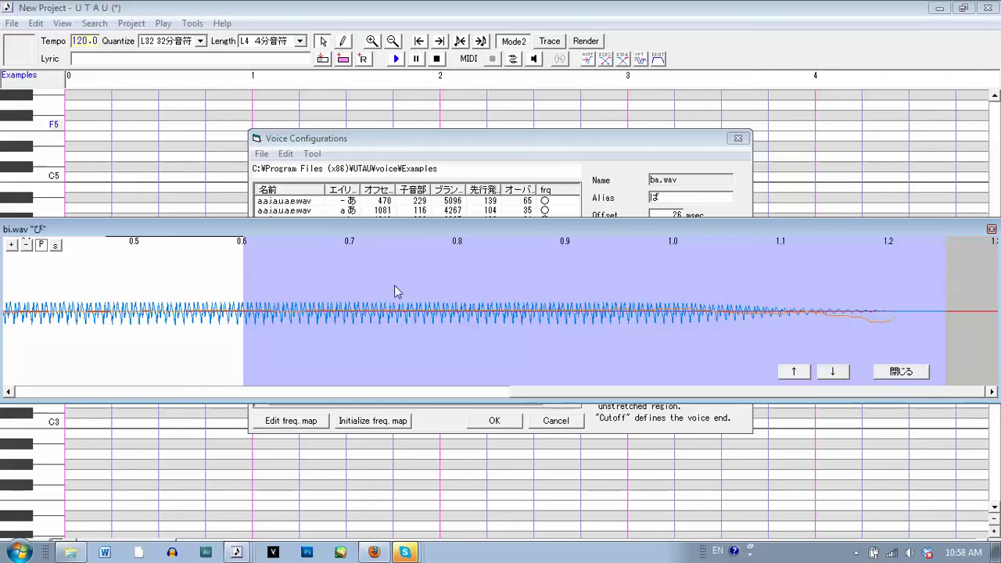
left_click(906, 374)
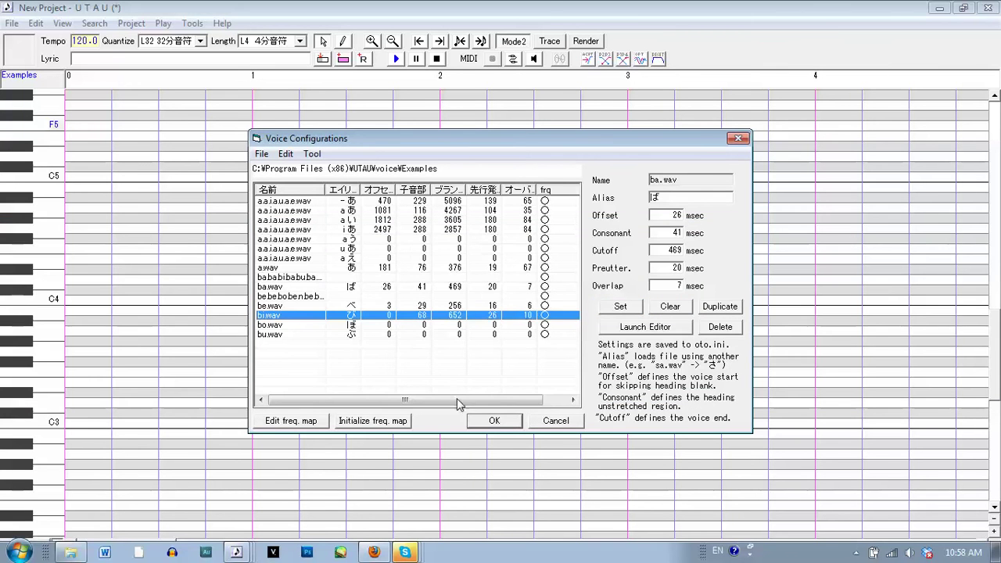
left_click(498, 423)
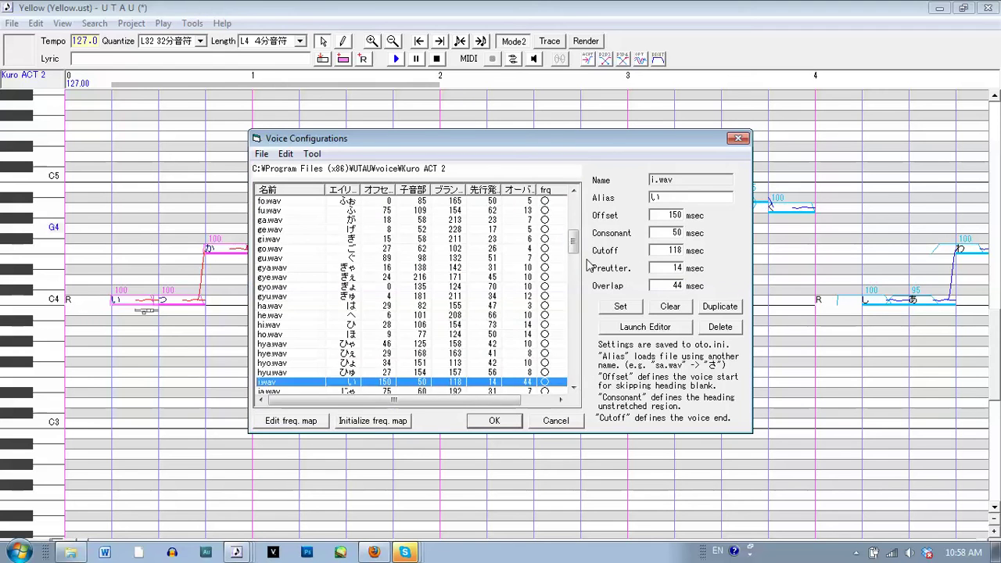
Browse the Kuro ACT 2 bi, bo, bu, bya, a and ba entries, then cancel without changes.
mouse_move(573, 244)
left_mouse_down()
mouse_move(575, 371)
mouse_move(575, 207)
left_mouse_up()
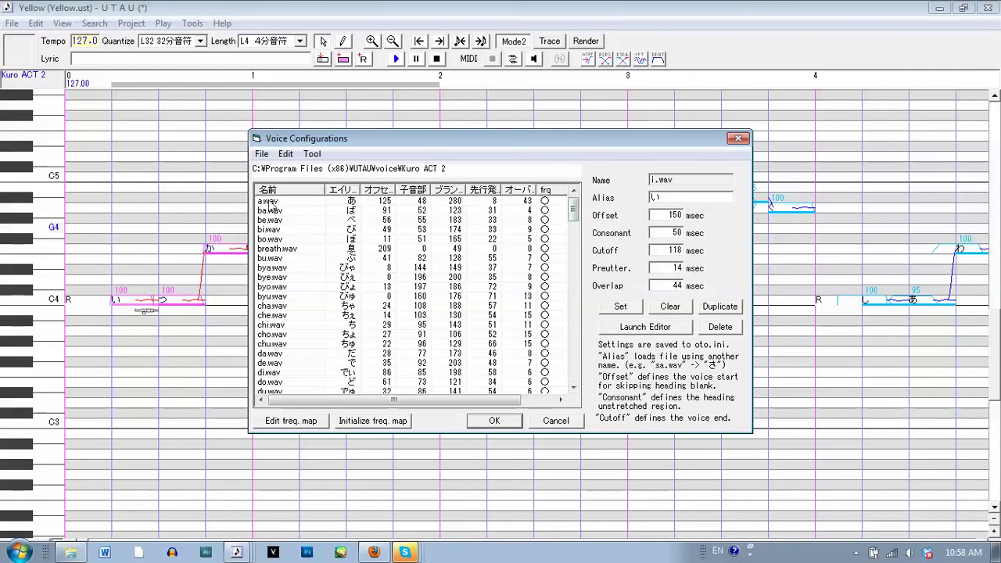
left_click(275, 229)
left_click(276, 240)
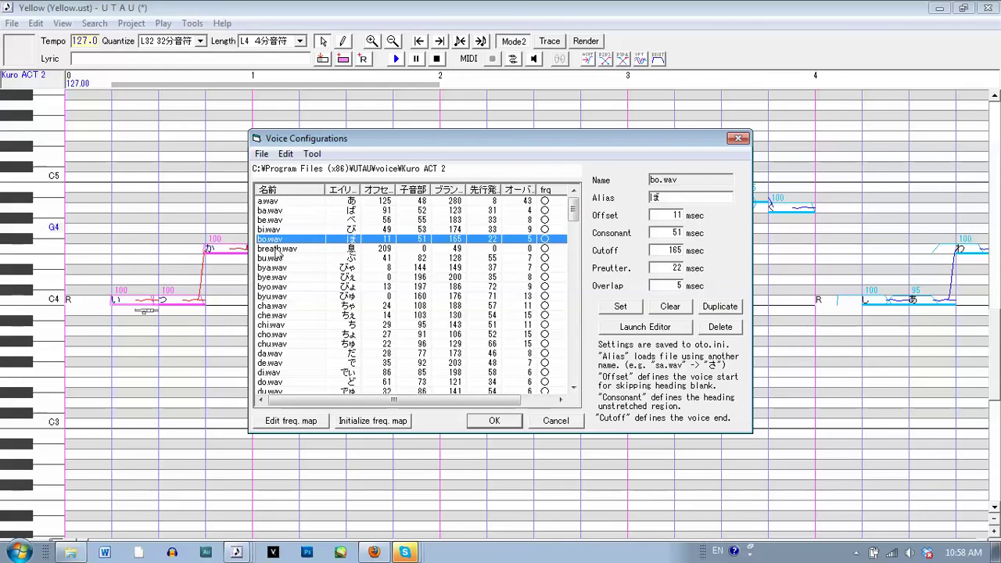
left_click(276, 259)
left_click(278, 268)
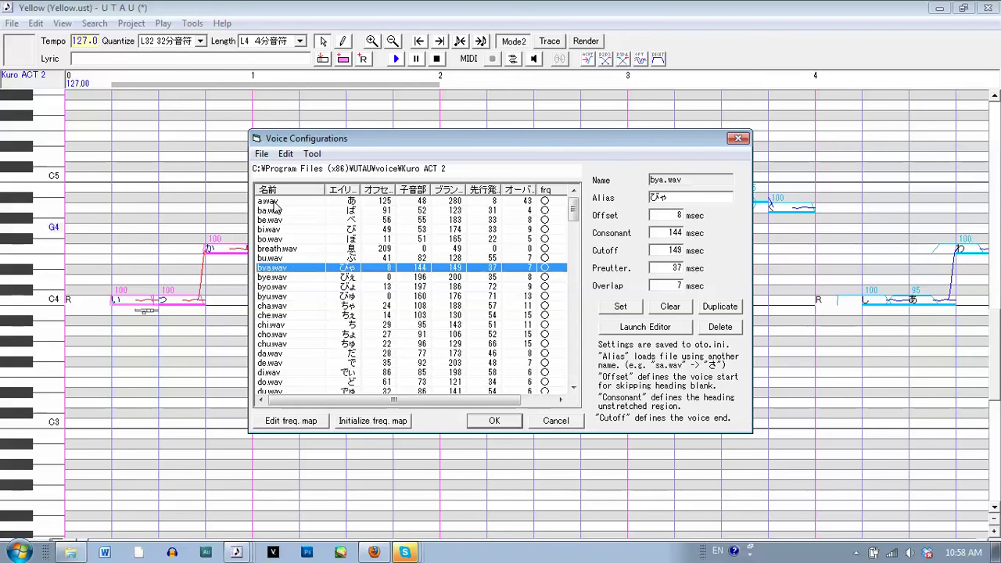
left_click(274, 202)
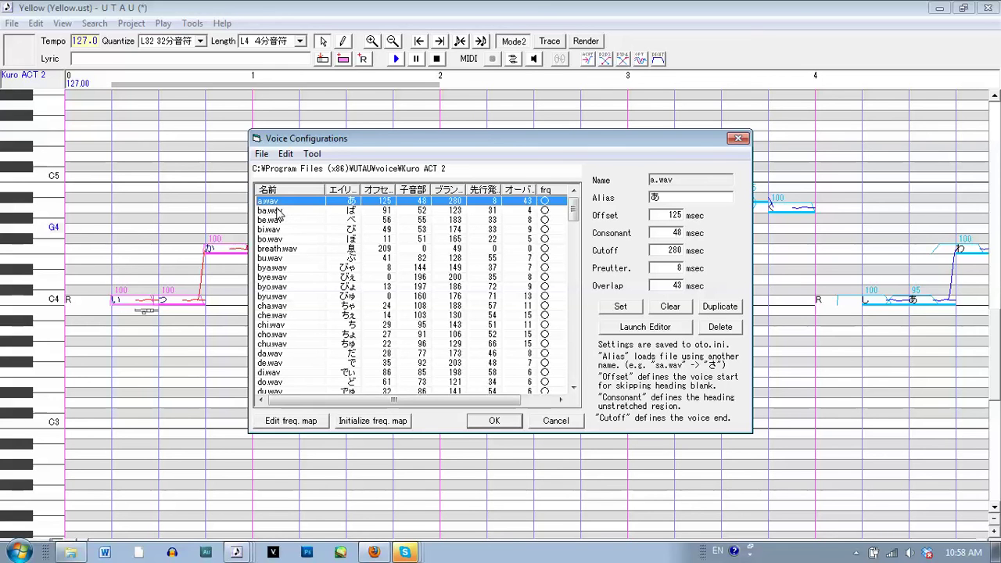
left_click(274, 211)
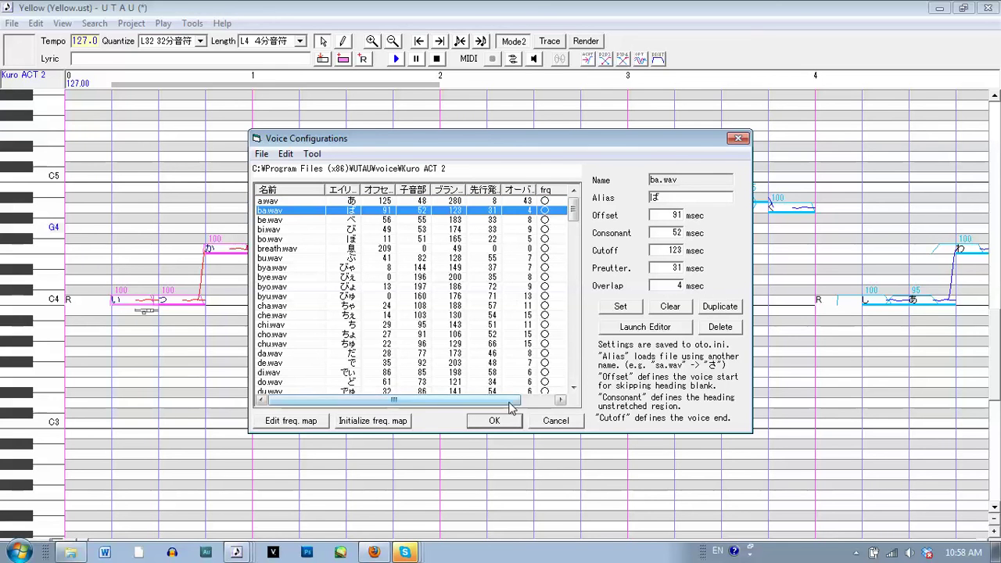
left_click(556, 421)
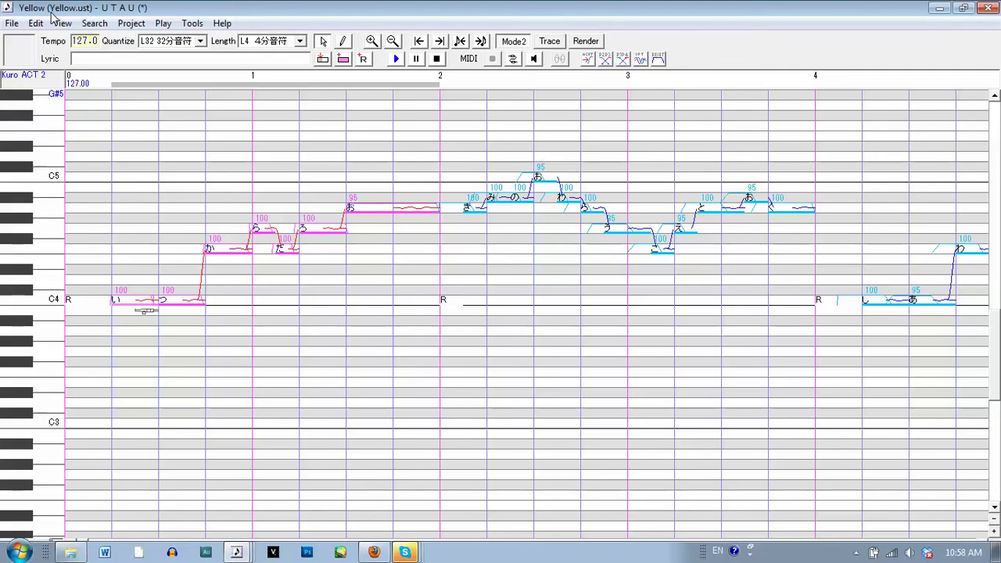
left_click(13, 29)
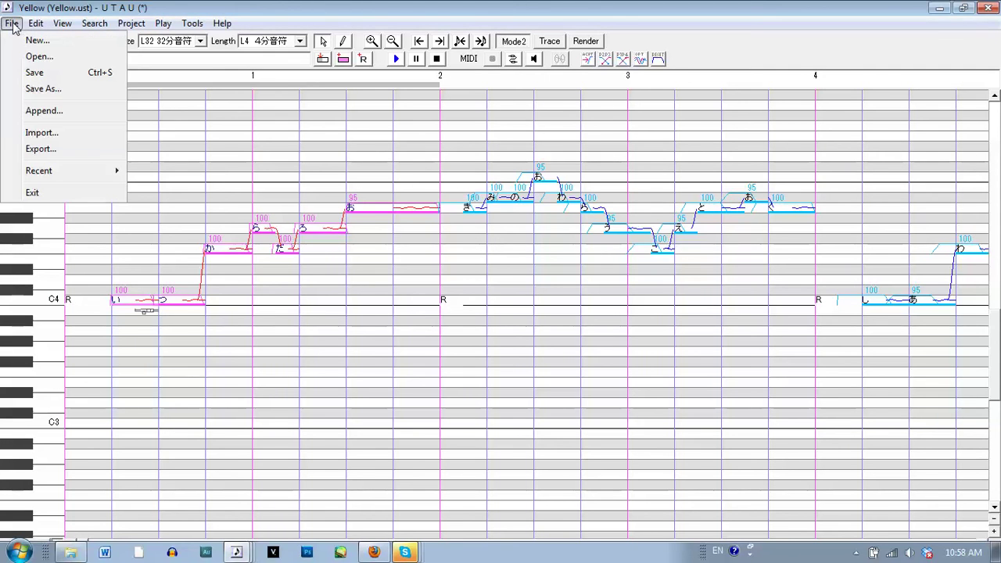
left_click(44, 58)
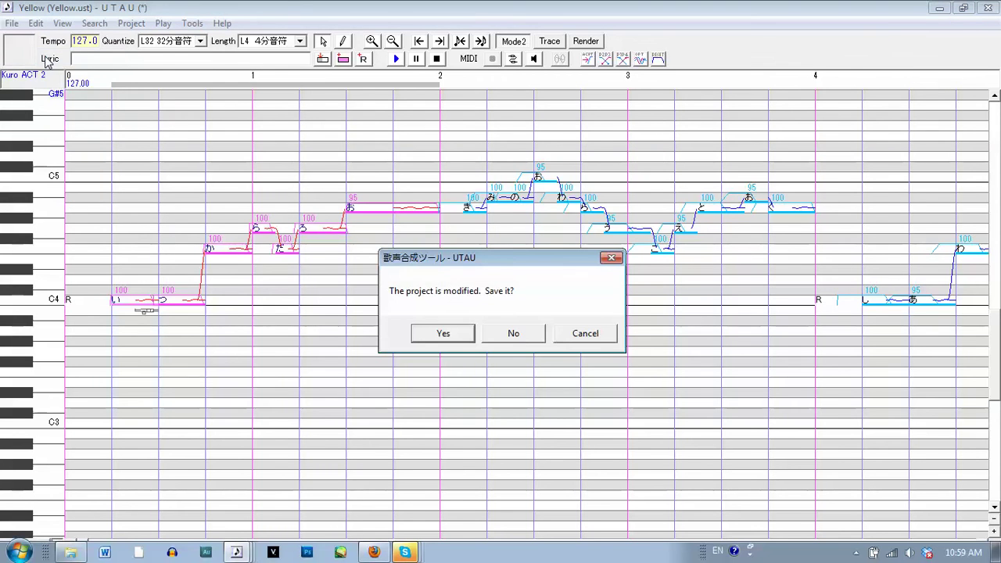
left_click(459, 338)
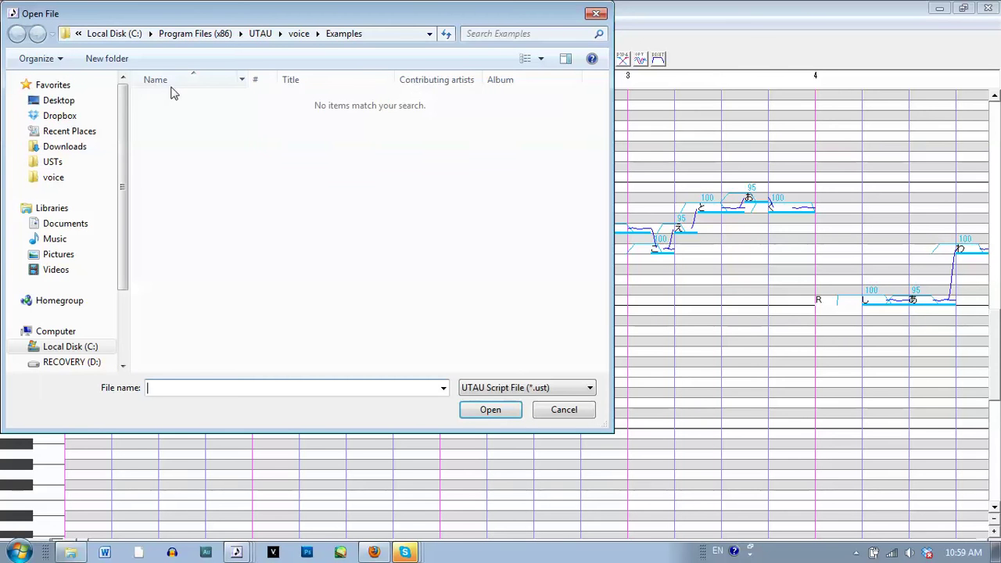
left_click(63, 165)
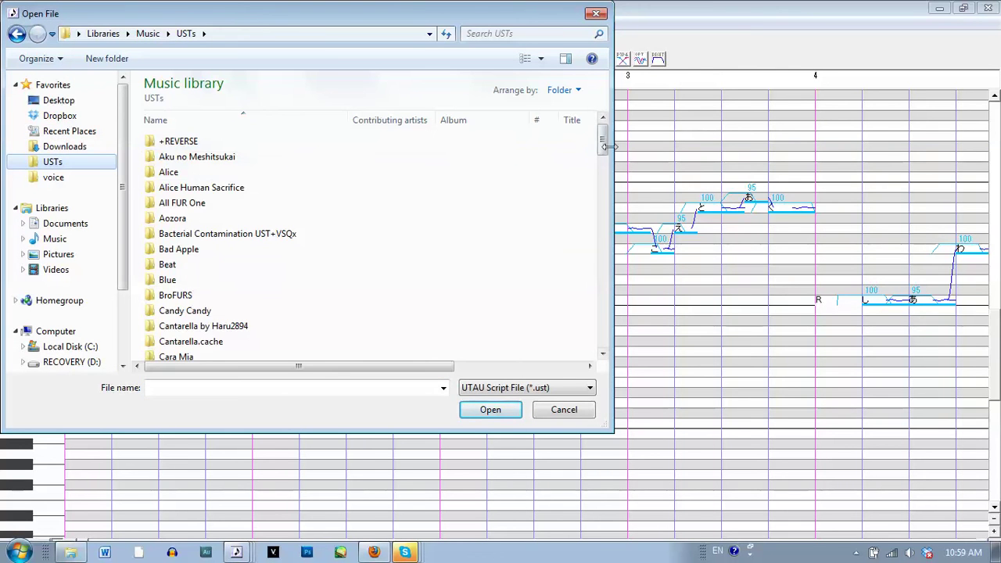
left_click_drag(603, 134, 603, 205)
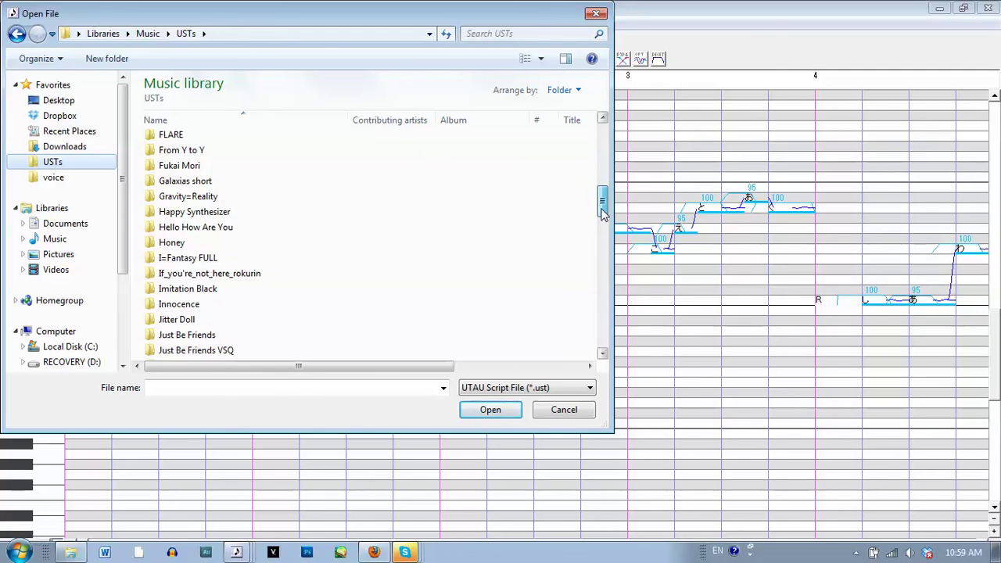
left_click(562, 410)
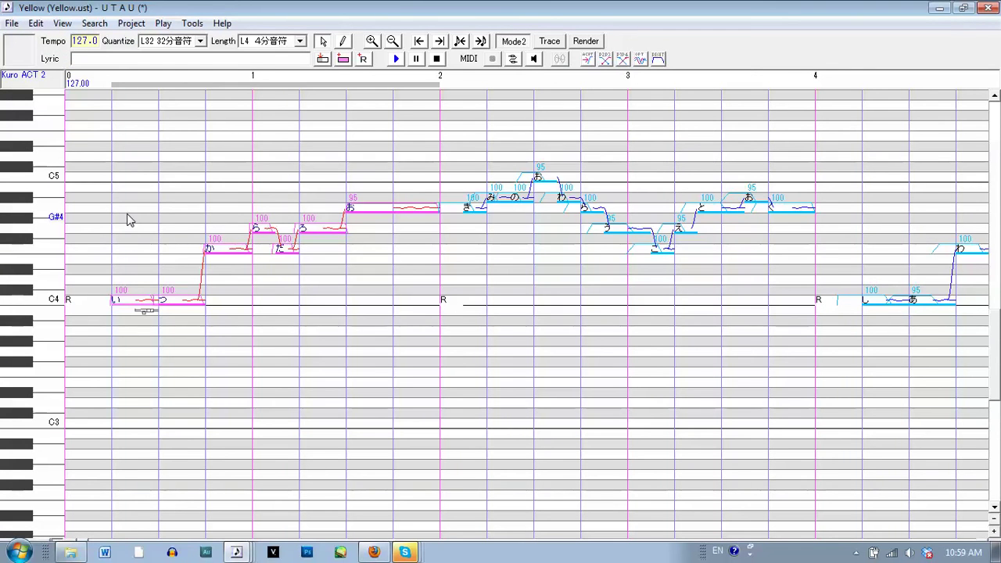
left_click_drag(128, 216, 381, 154)
Play back the selected opening phrase of Yellow using the Kuro ACT 2 voice.
left_click(398, 59)
right_click(361, 210)
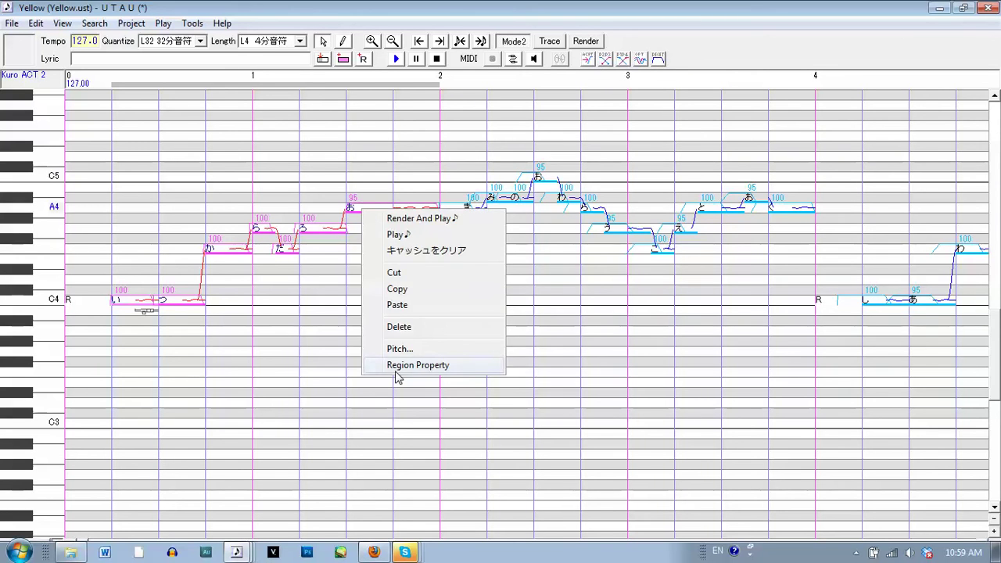
Clear the phrase's consonant velocity of 127 in Region Property, keeping flags Y0g+2F20.
left_click(397, 373)
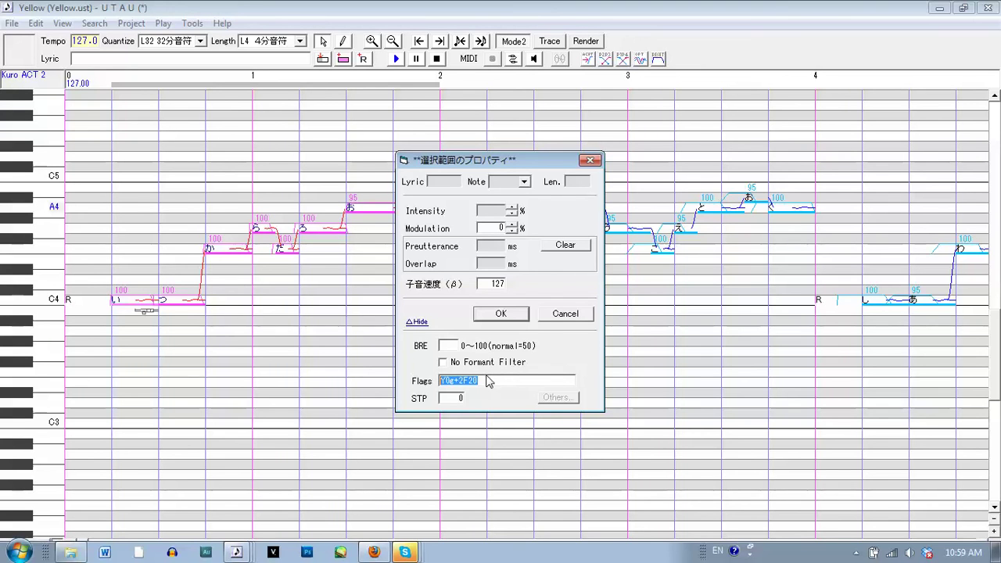
left_click(514, 381)
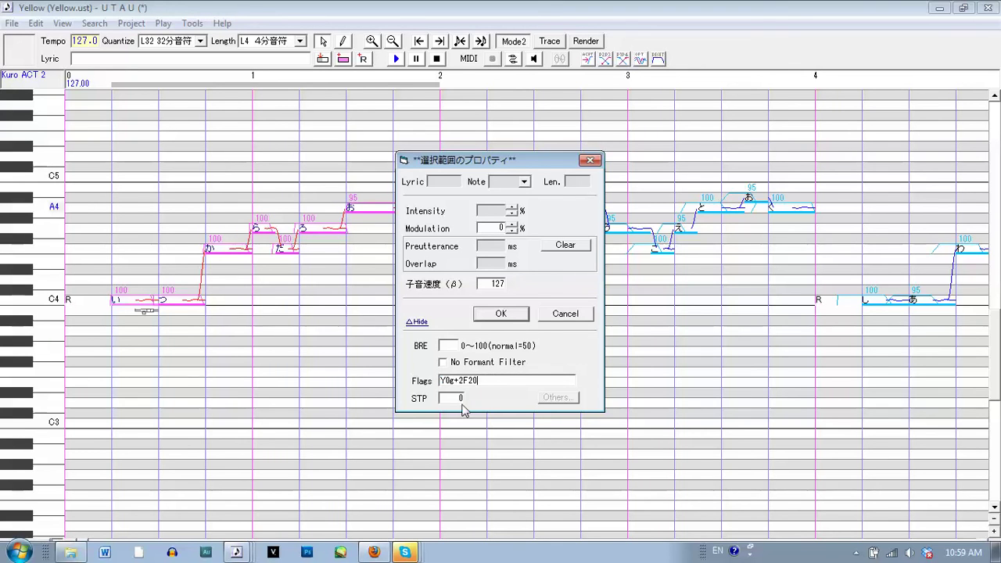
left_click(567, 315)
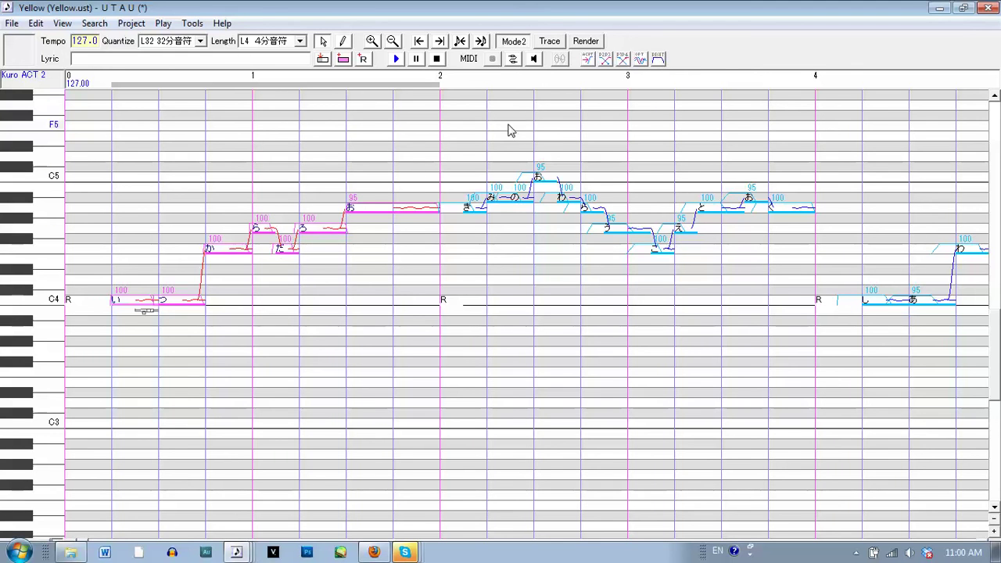
right_click(362, 210)
left_click(398, 368)
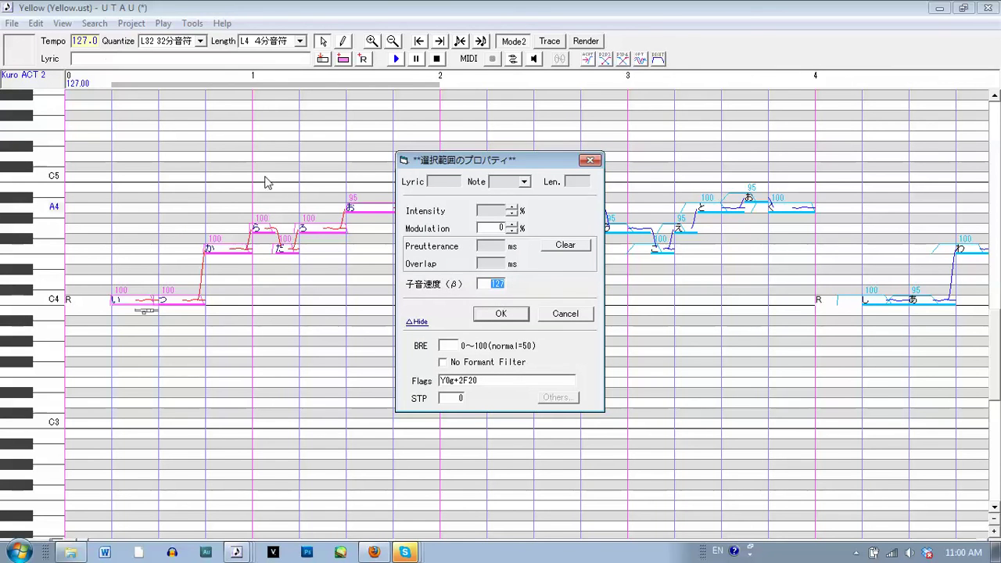
left_click(526, 315)
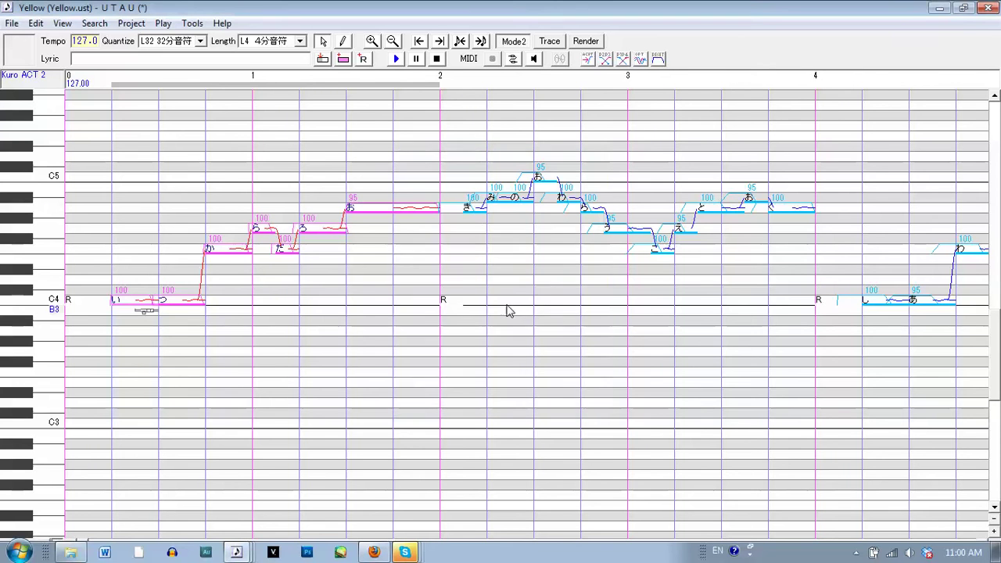
Give the long held あ note consonant velocity 127 with flags Y0g+2F20, then replay the phrase.
left_click(397, 59)
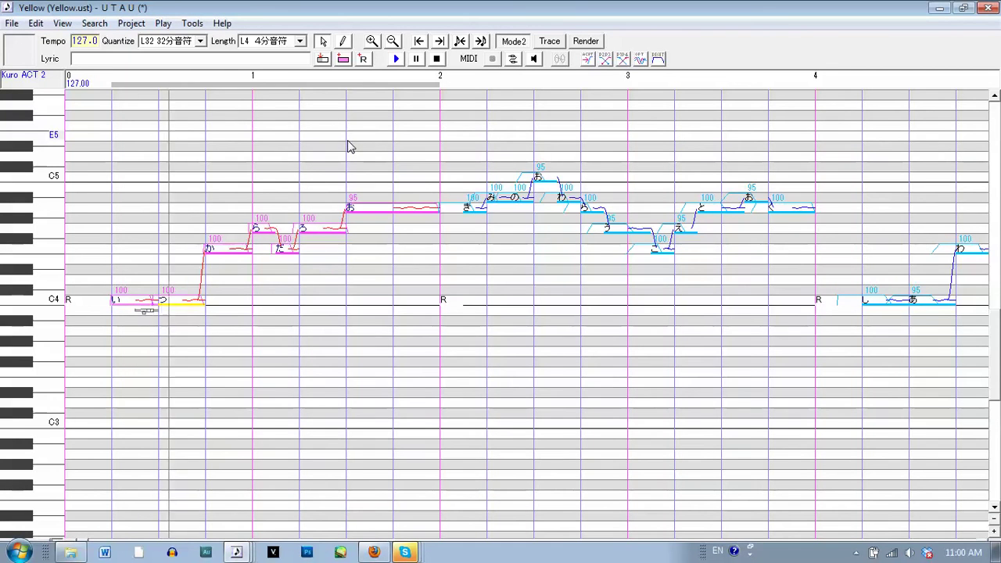
right_click(377, 210)
left_click(418, 371)
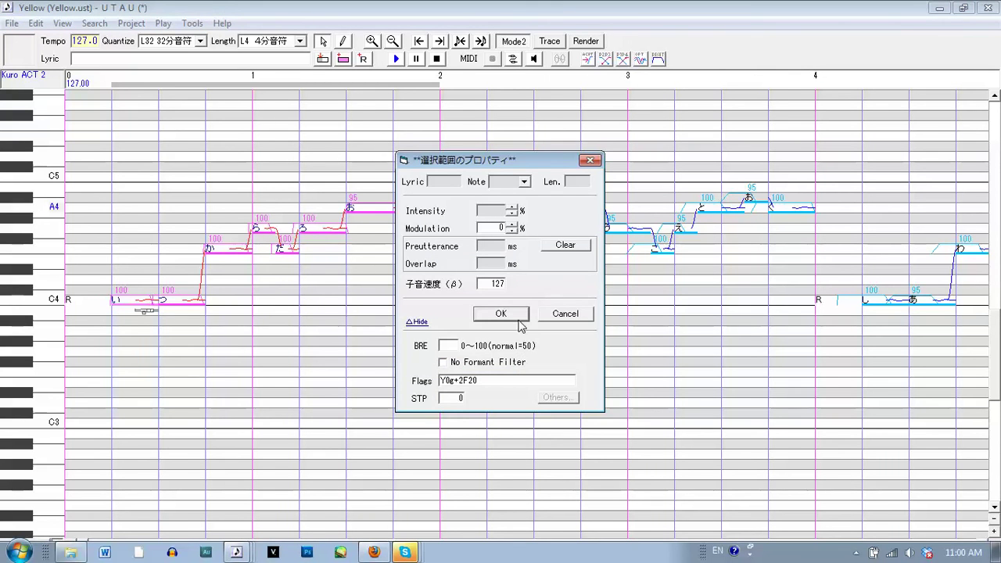
left_click(526, 314)
left_click(402, 59)
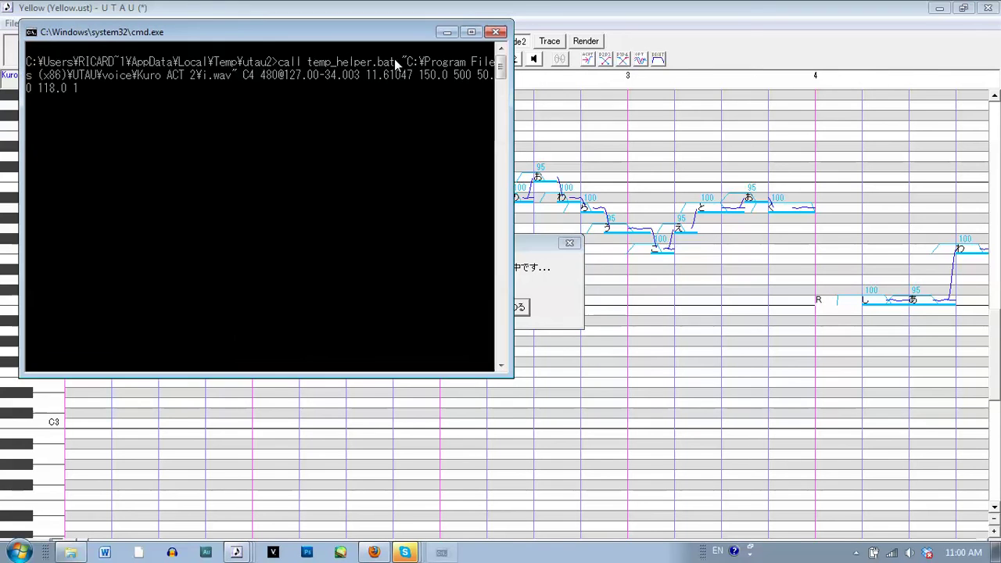